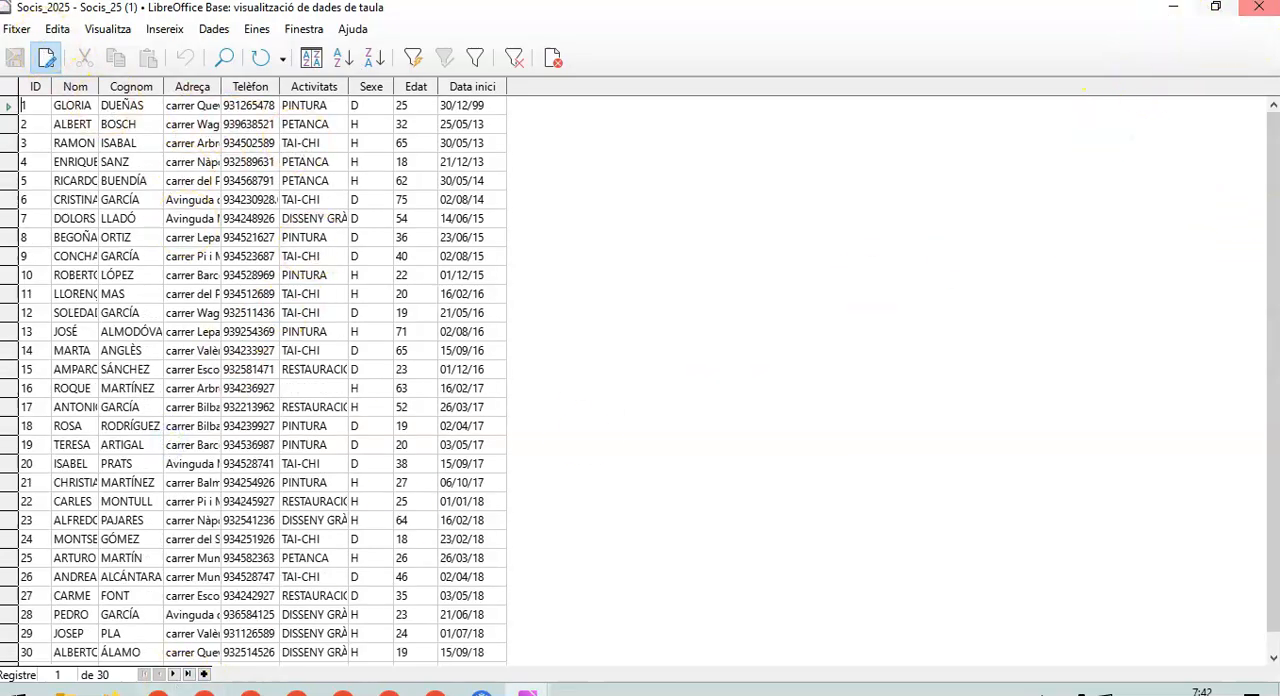
- Close the open members table and start a new query with the query wizard, based on the table Socis_2025
click(1258, 10)
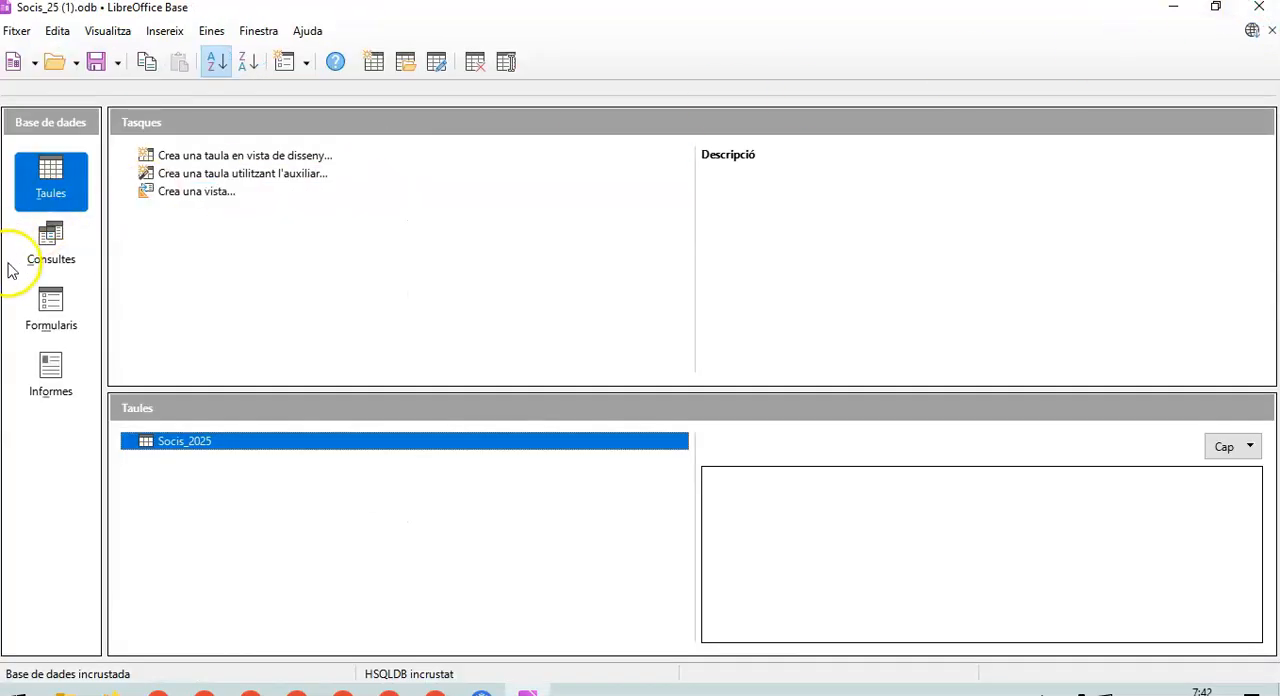
click(57, 233)
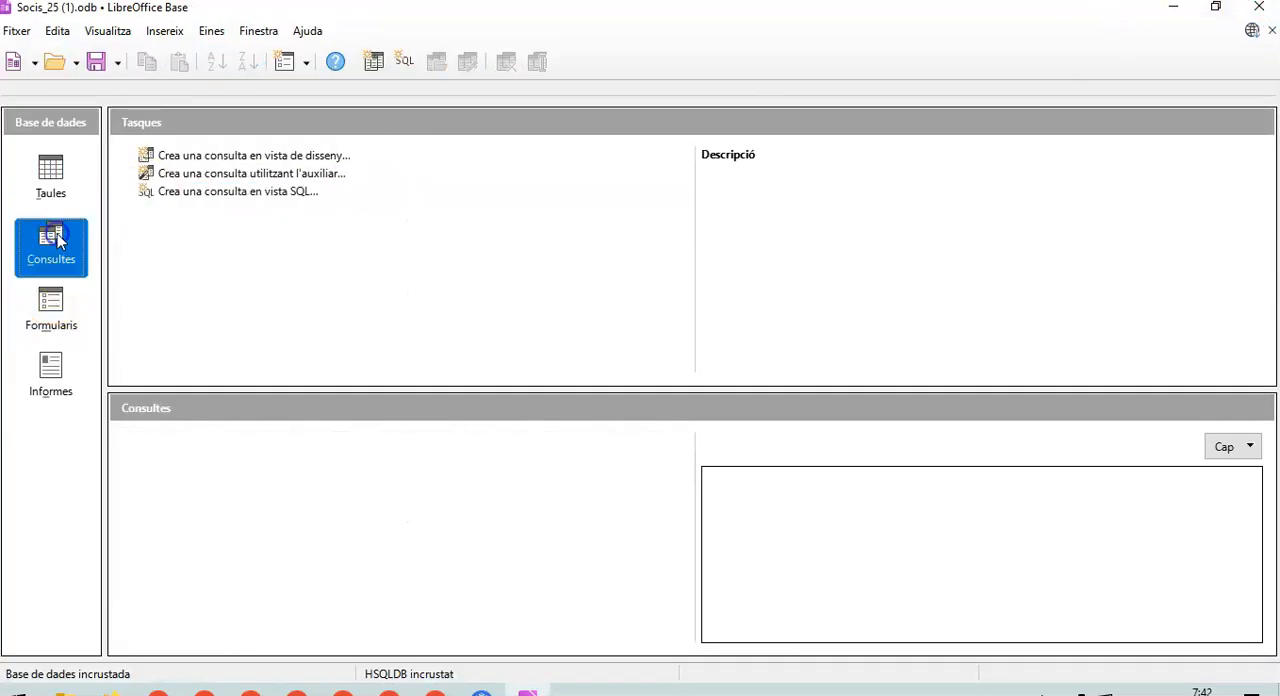
click(396, 196)
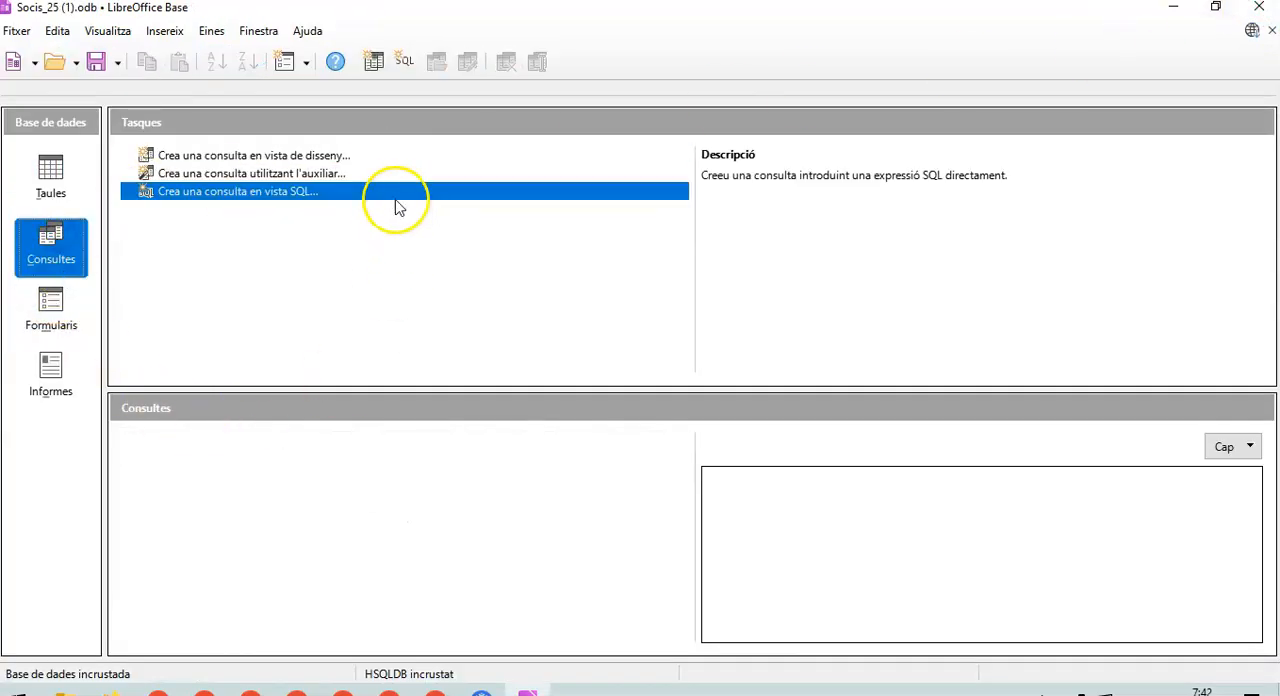
click(273, 176)
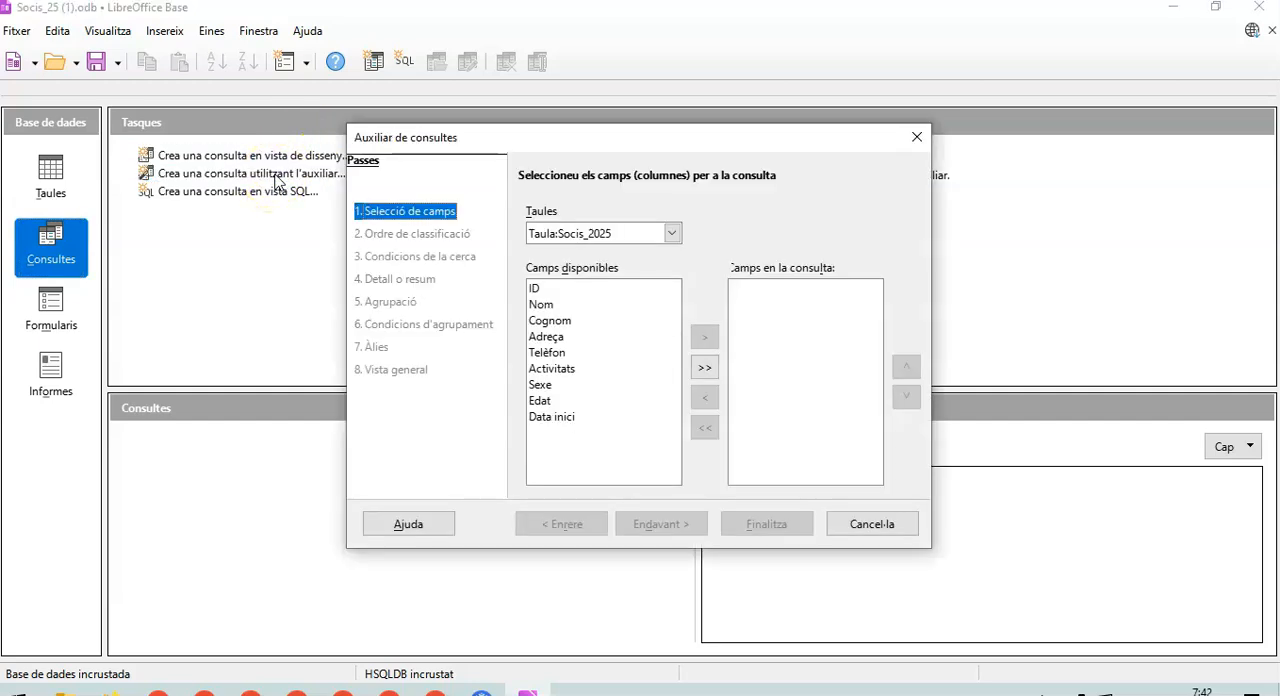
click(672, 234)
click(672, 234)
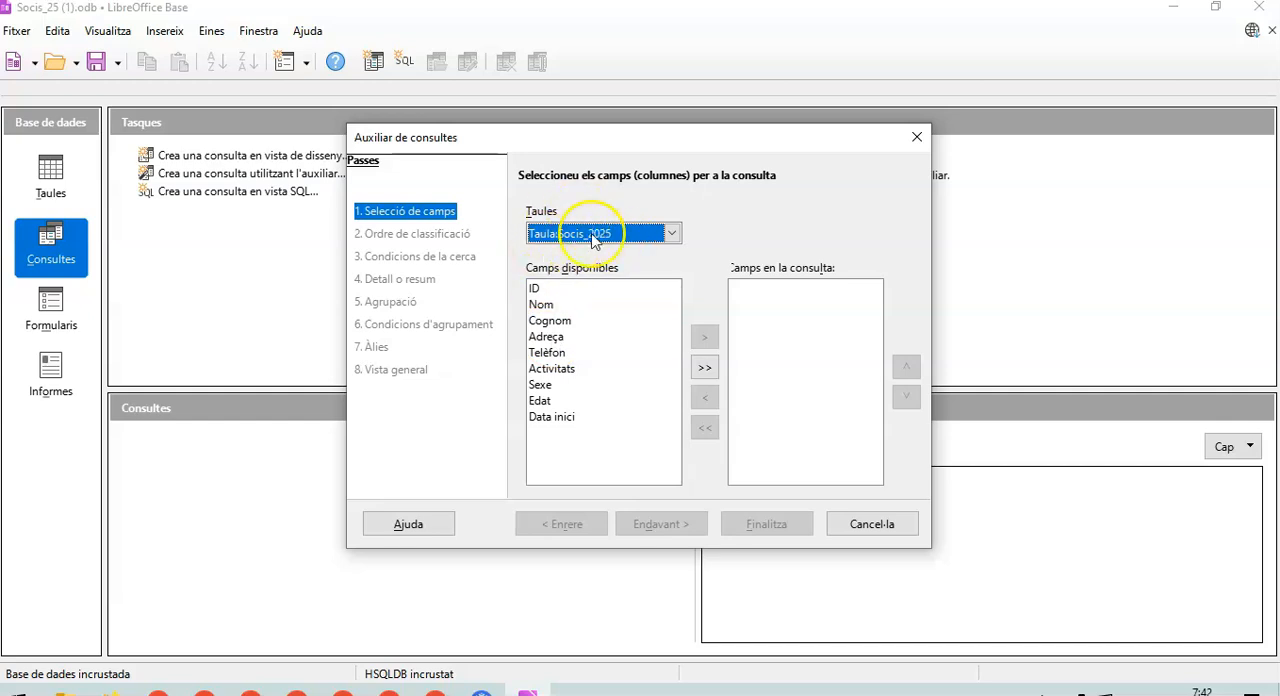
- Add the ID and Nom fields to the query, followed by all the remaining available fields
click(532, 288)
click(704, 337)
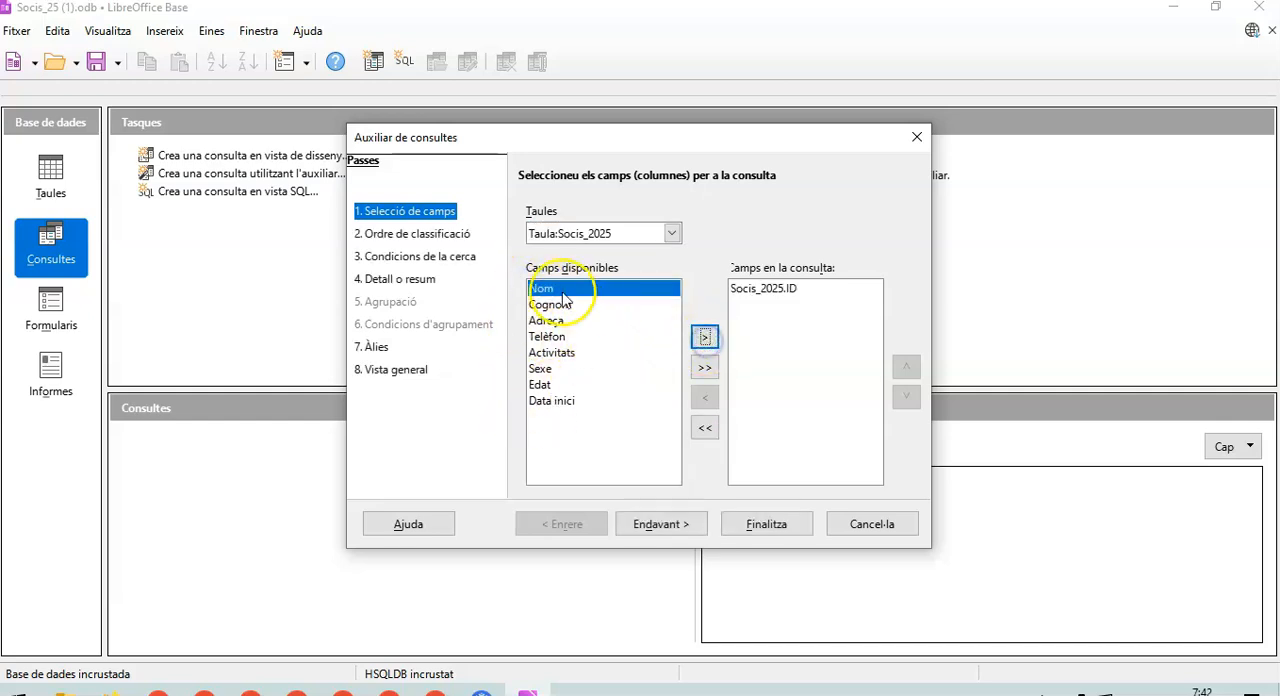
click(704, 338)
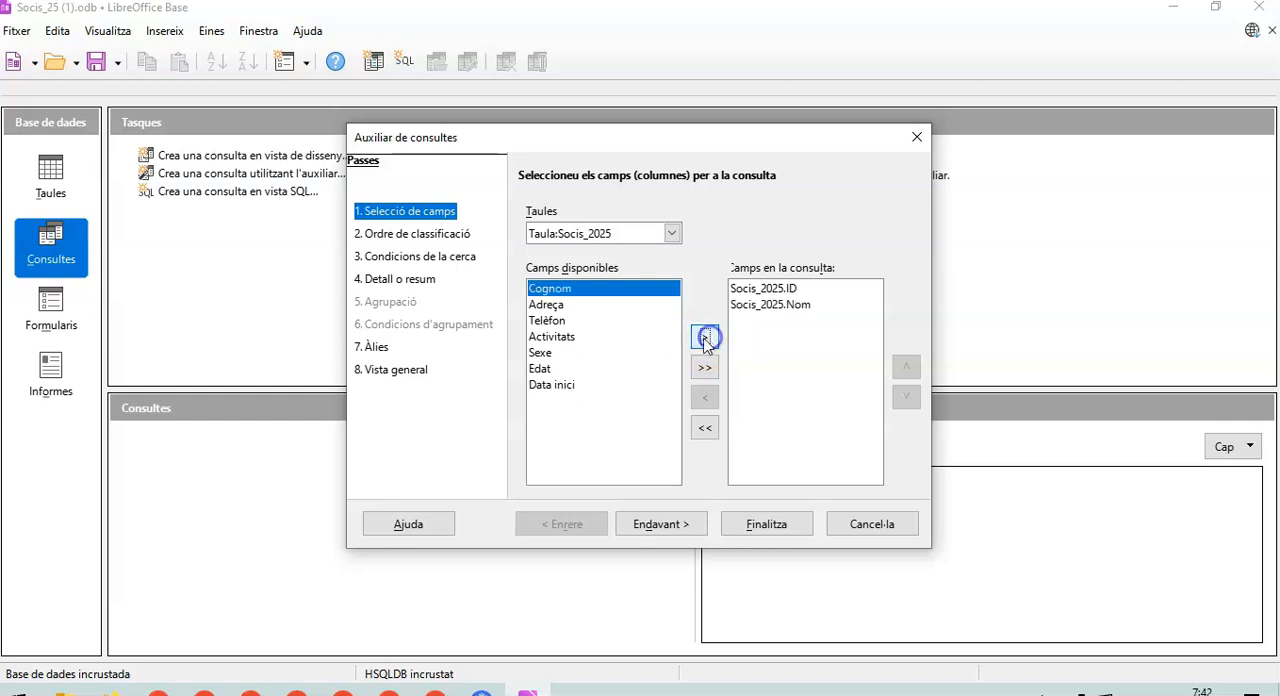
click(705, 369)
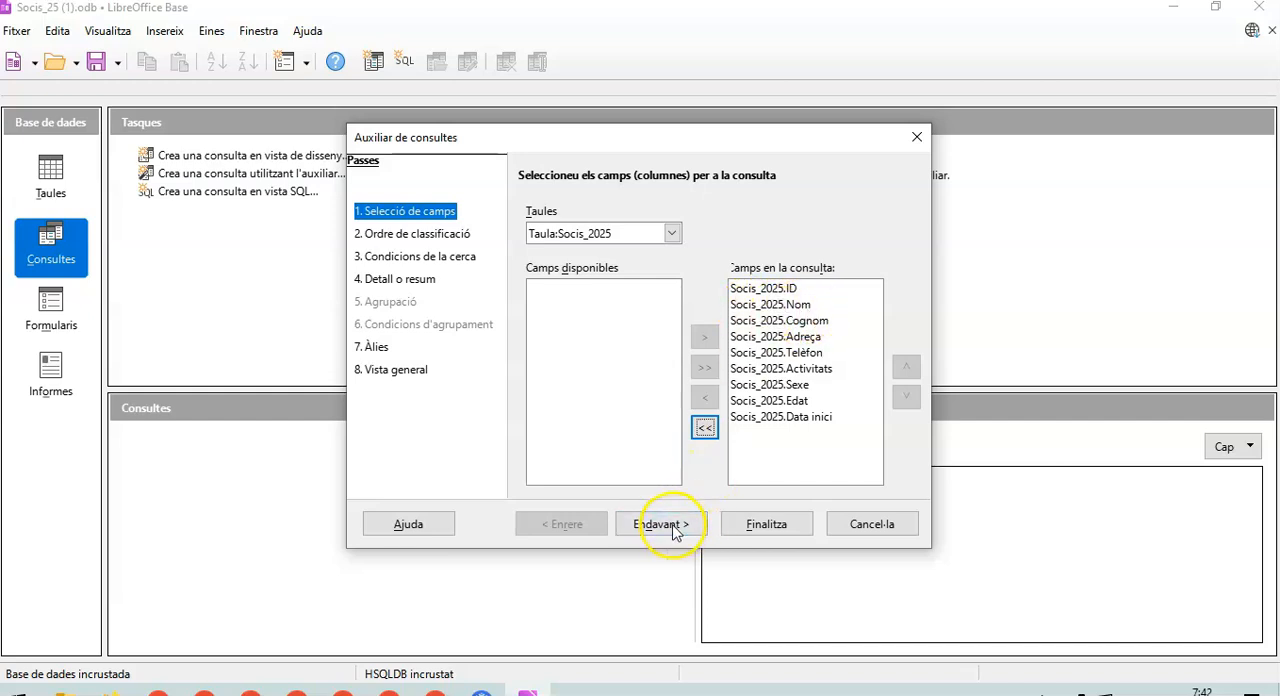
- Remove the Data inici field from the query and add it back
click(795, 418)
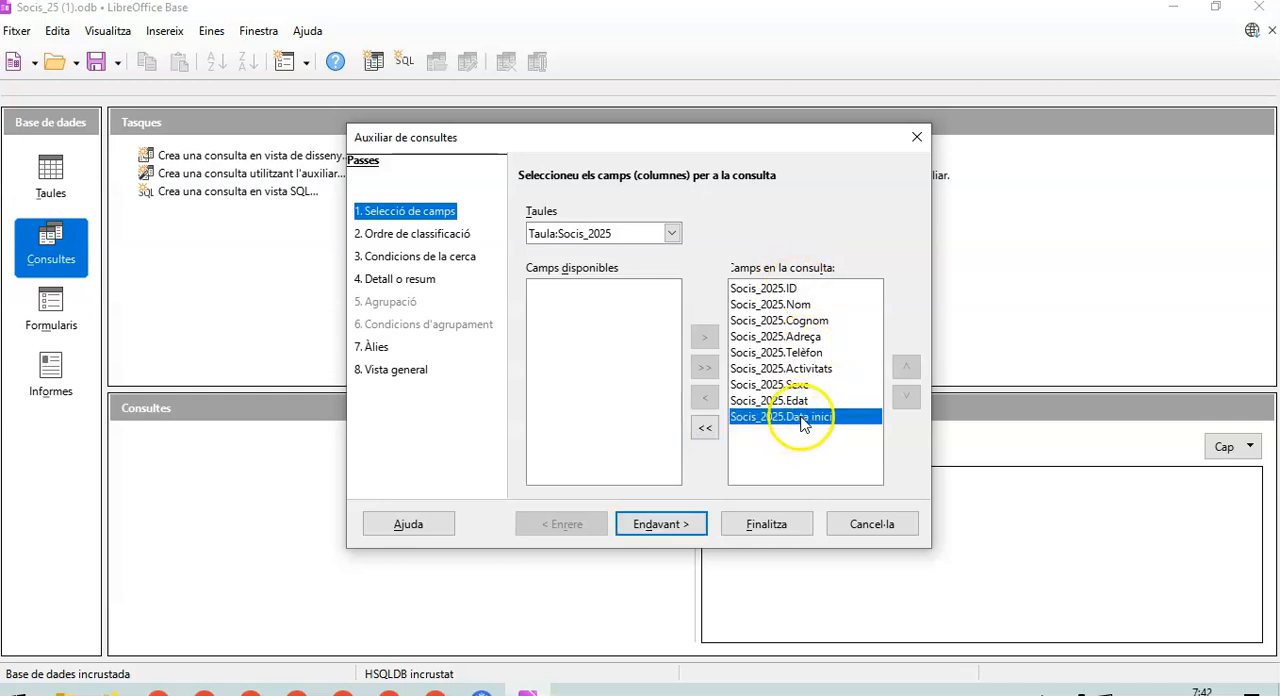
click(702, 400)
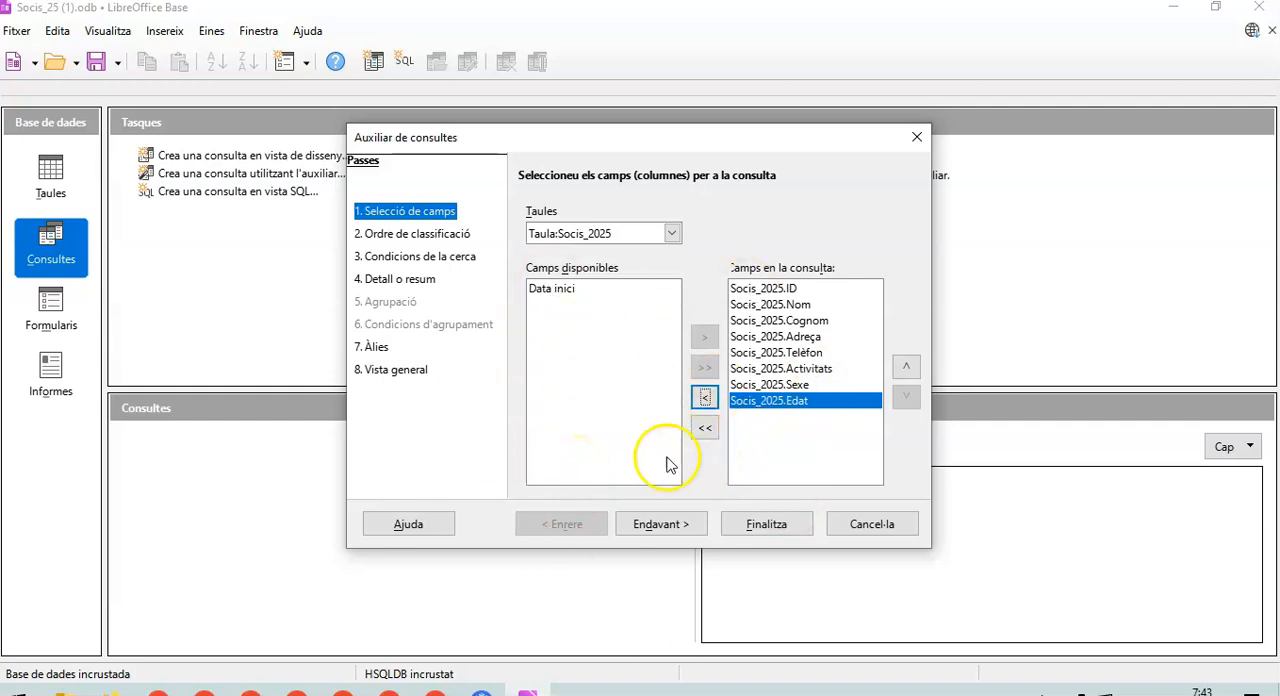
click(594, 288)
click(706, 338)
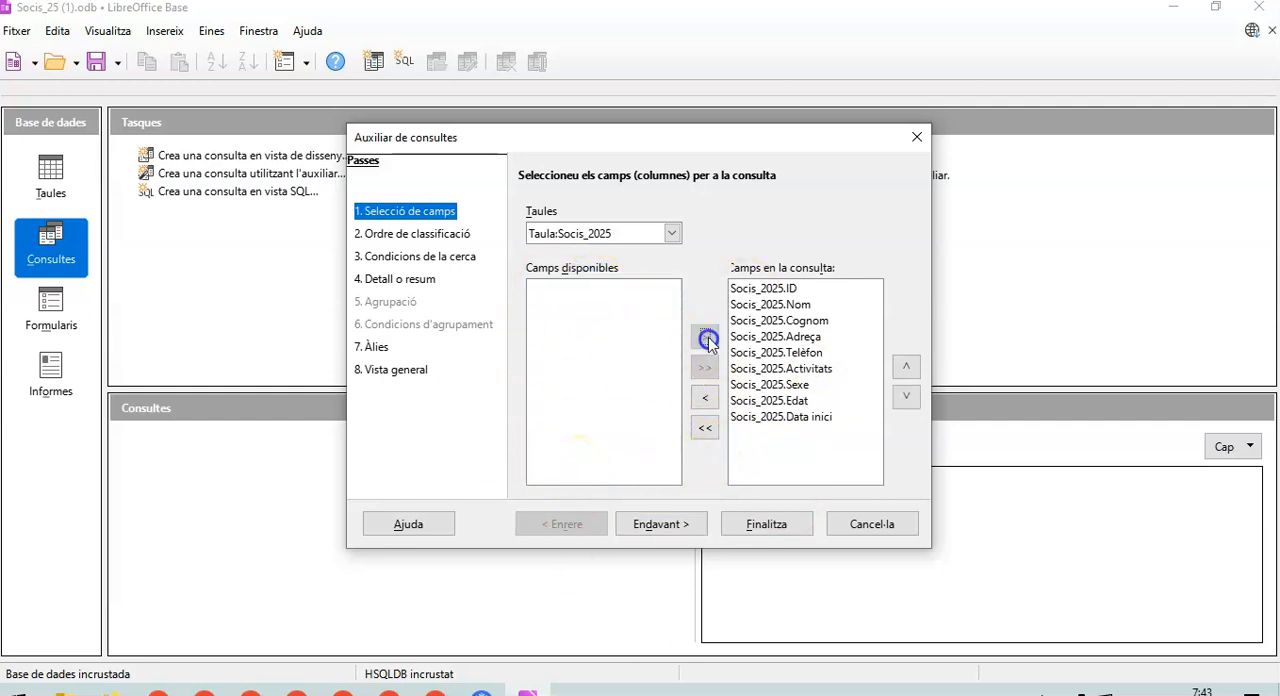
- Sort the query by Sexe ascending and by Edat descending
click(660, 524)
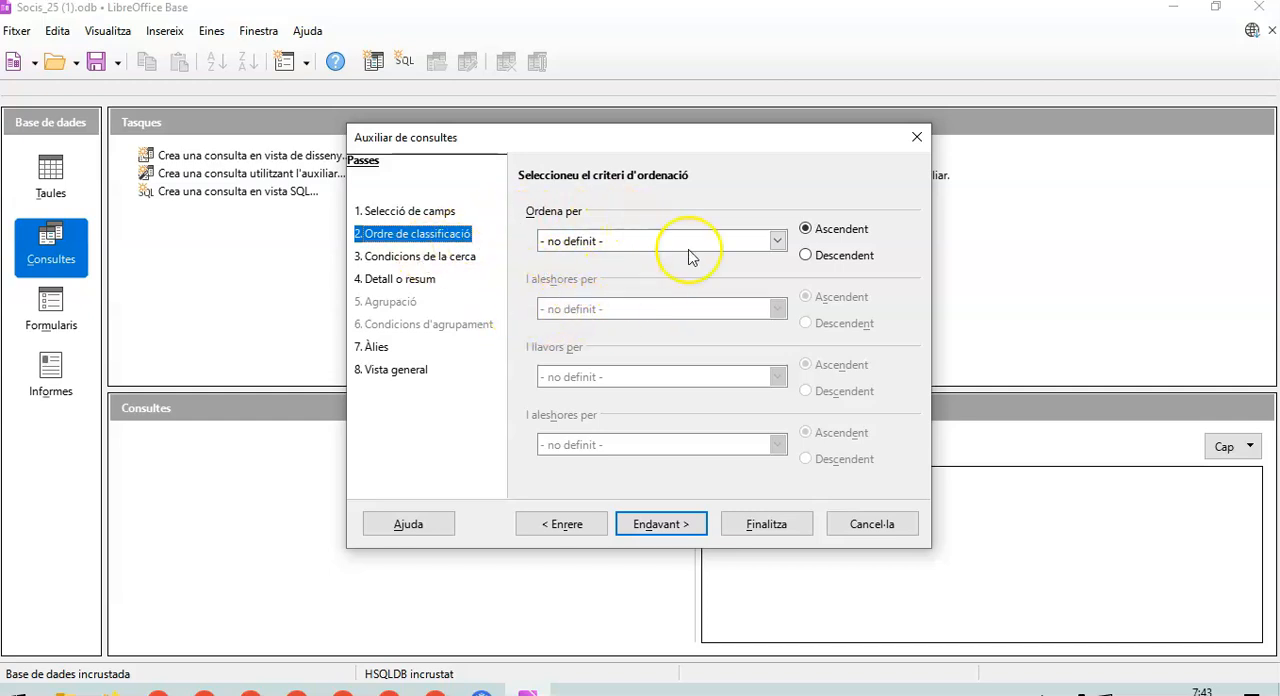
click(777, 241)
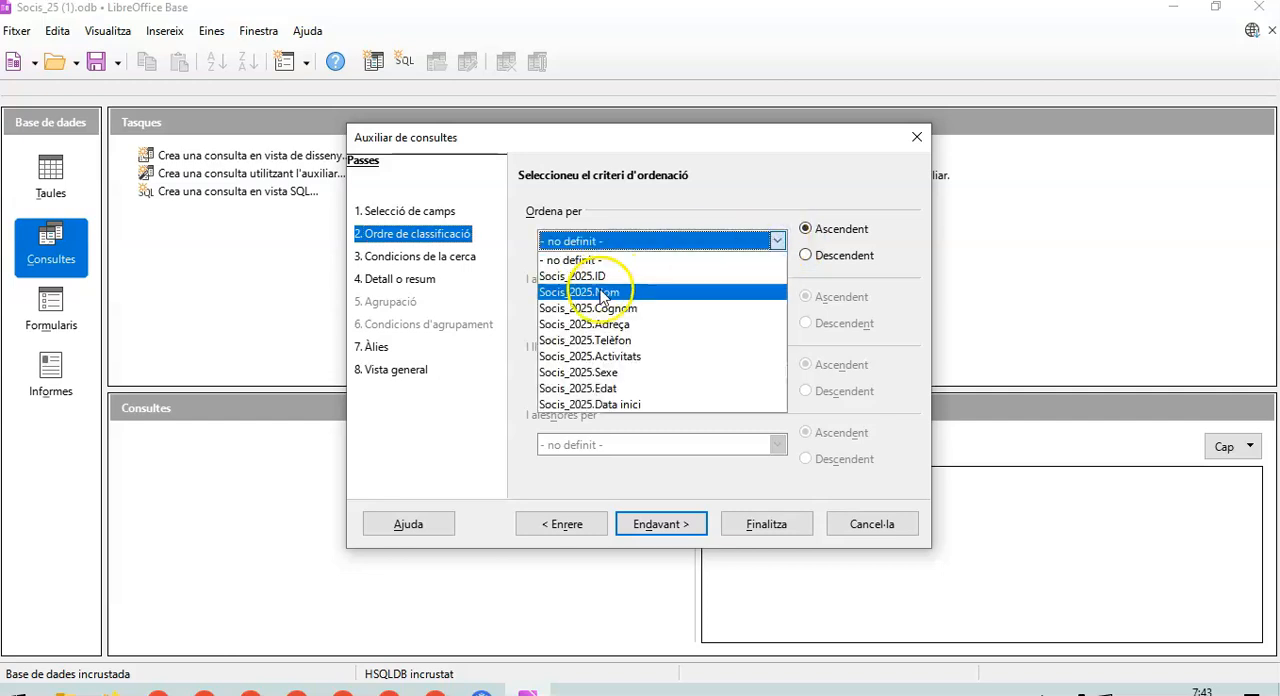
click(606, 373)
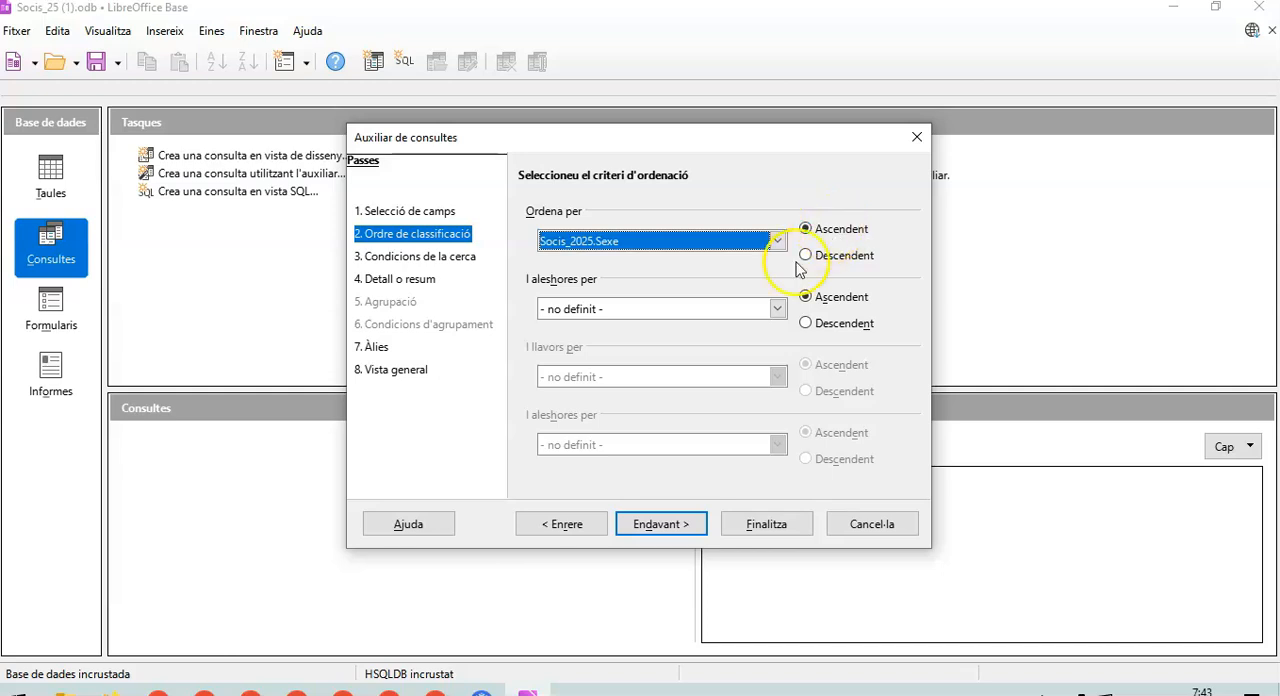
click(777, 310)
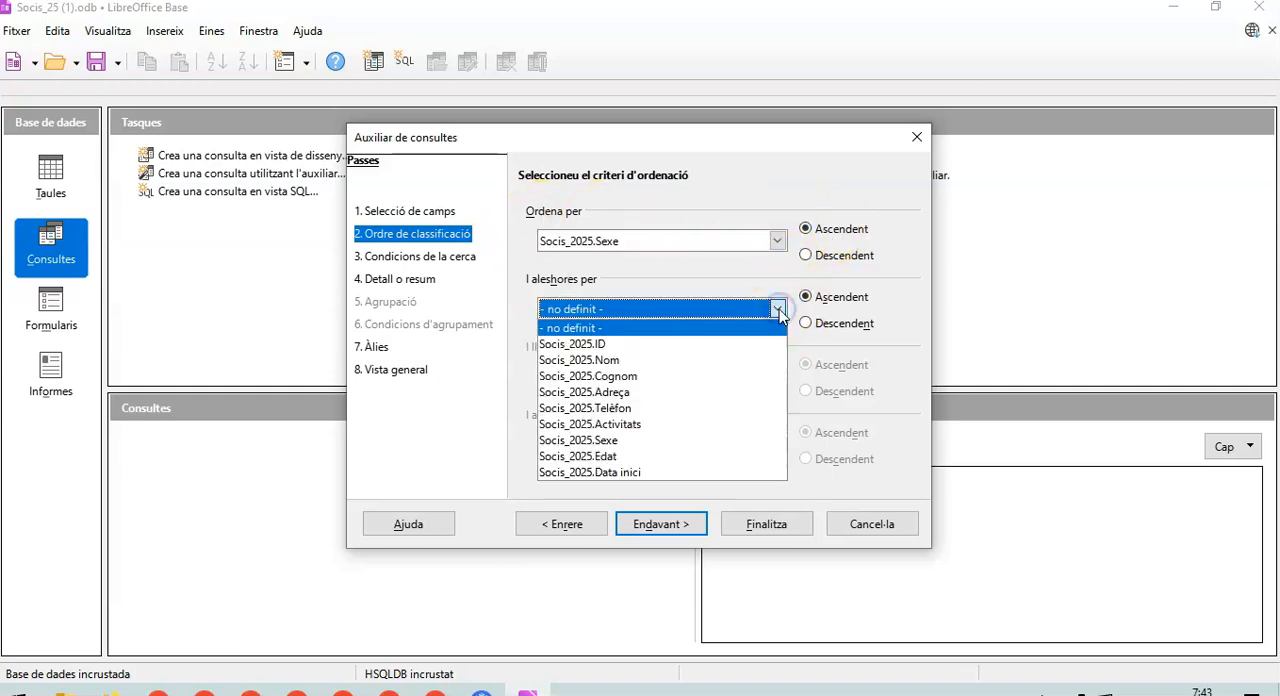
click(605, 458)
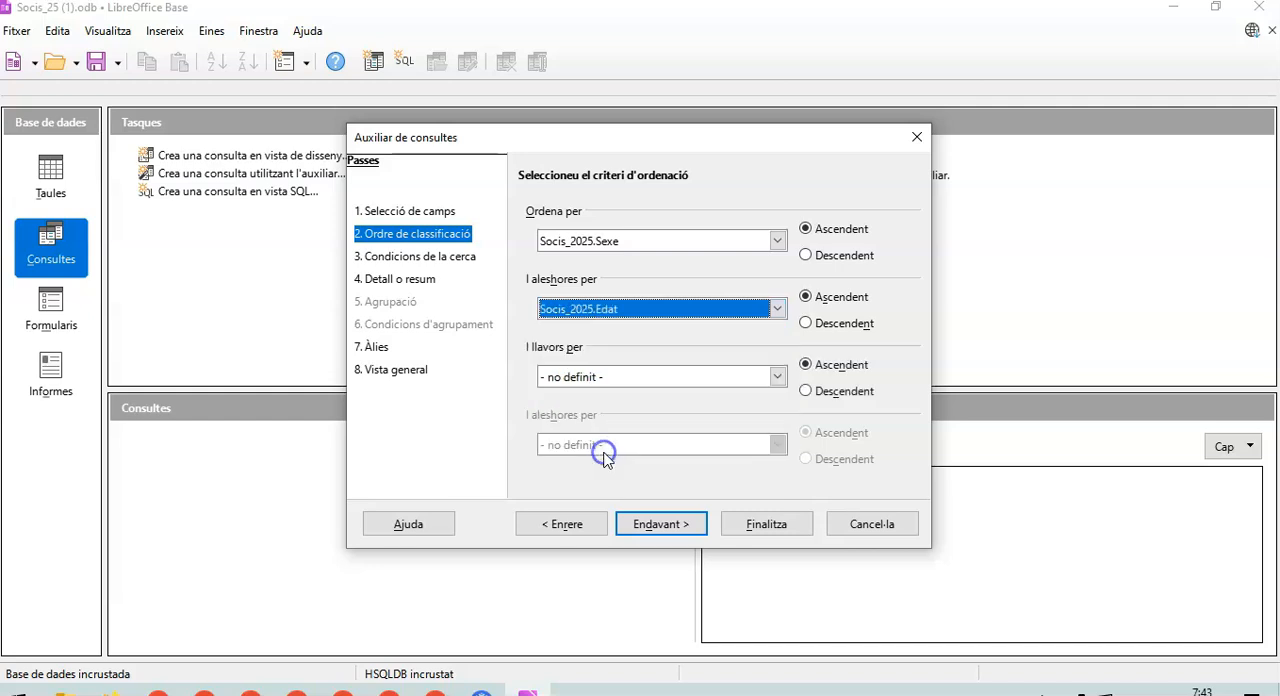
click(806, 324)
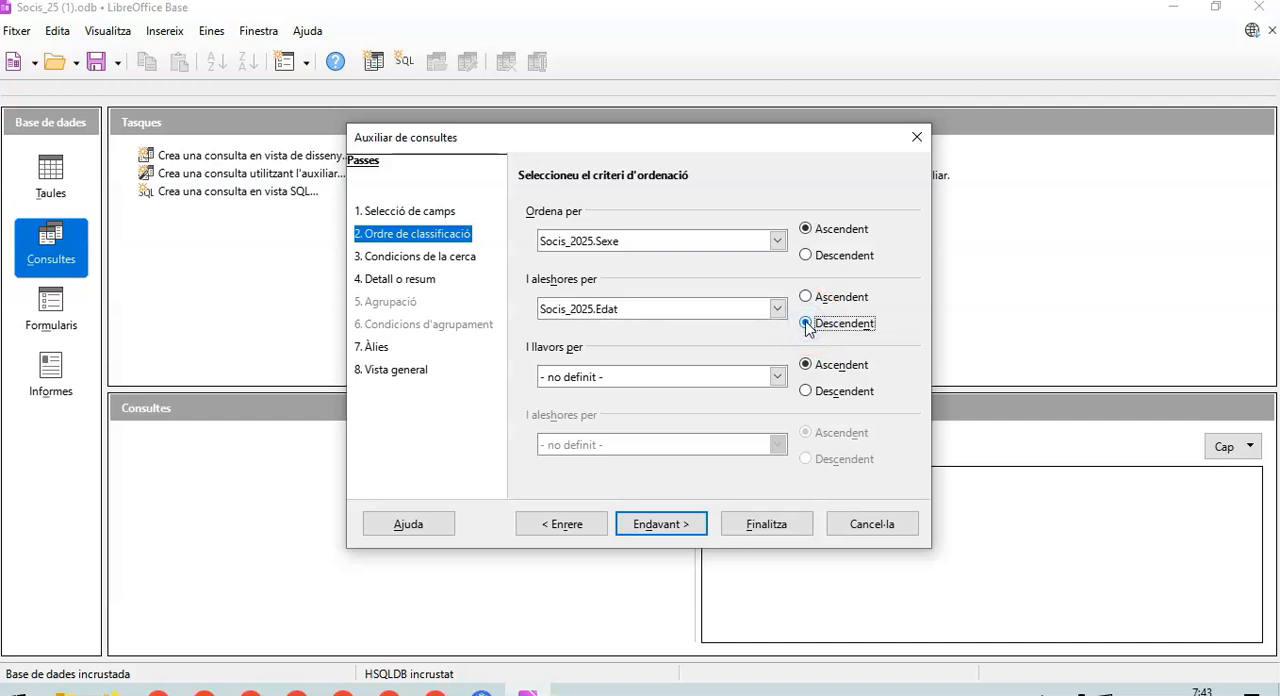
- Add a search condition requiring the Activitats field to equal TAI-CHI
click(693, 528)
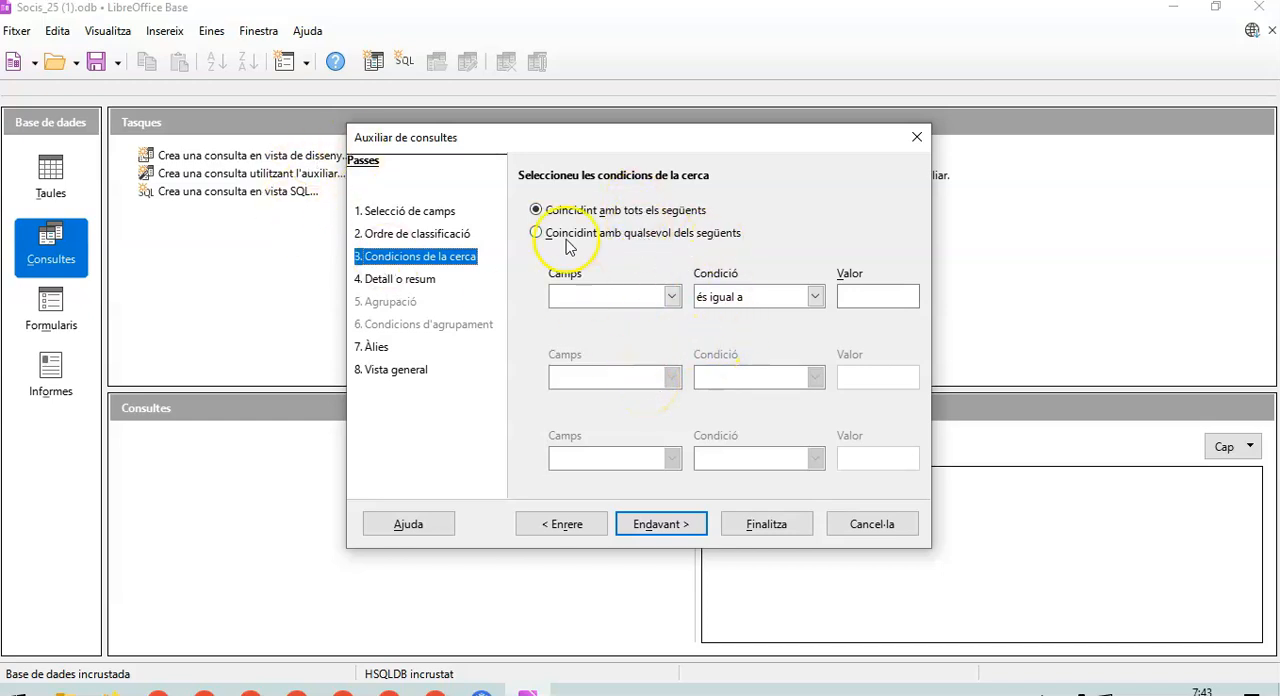
click(671, 297)
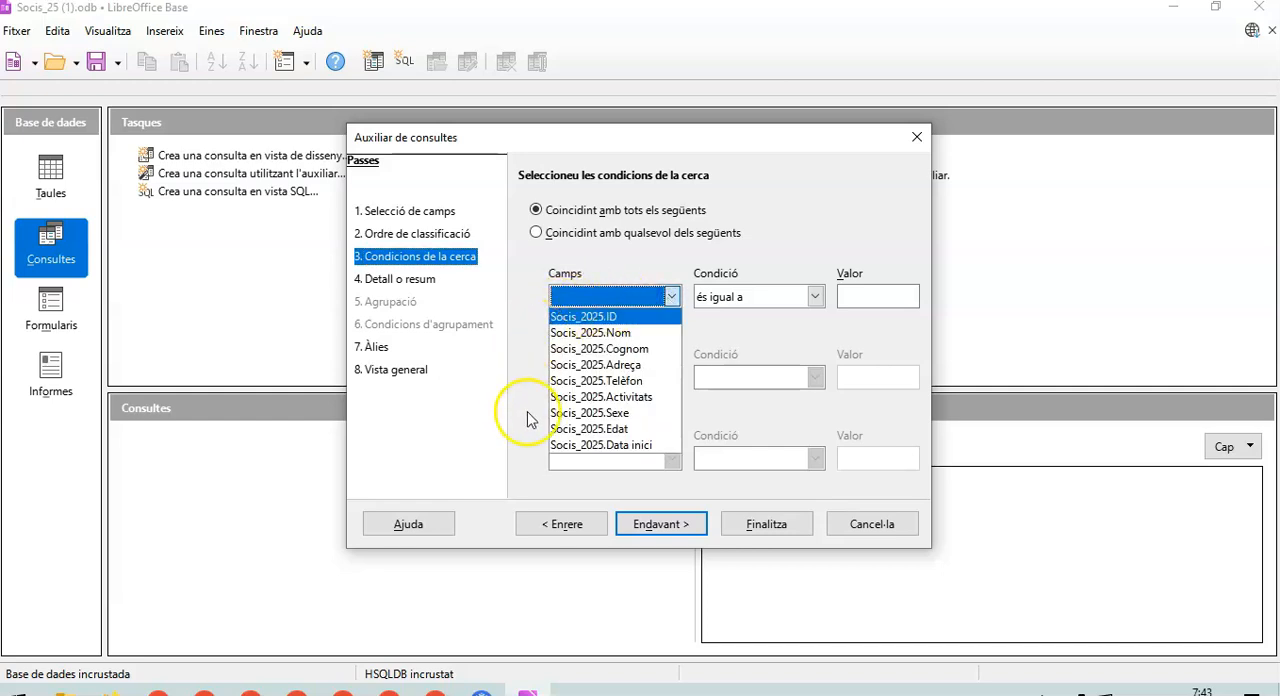
click(640, 397)
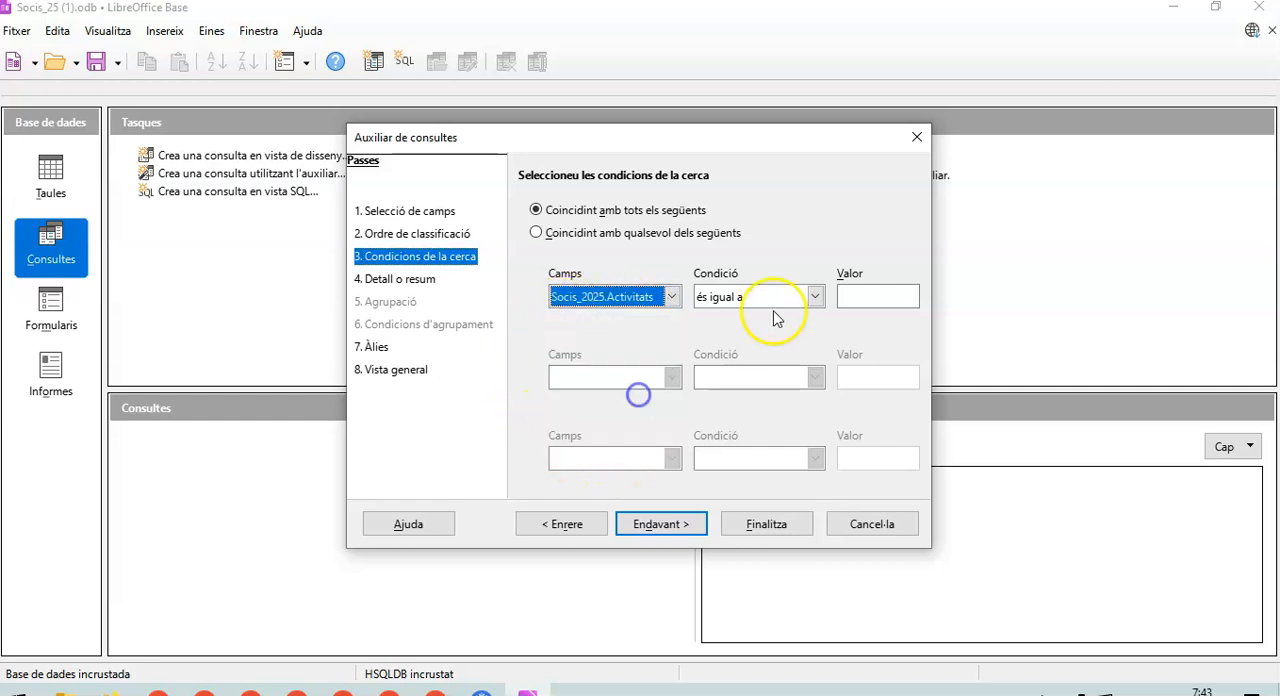
click(858, 299)
text(T)
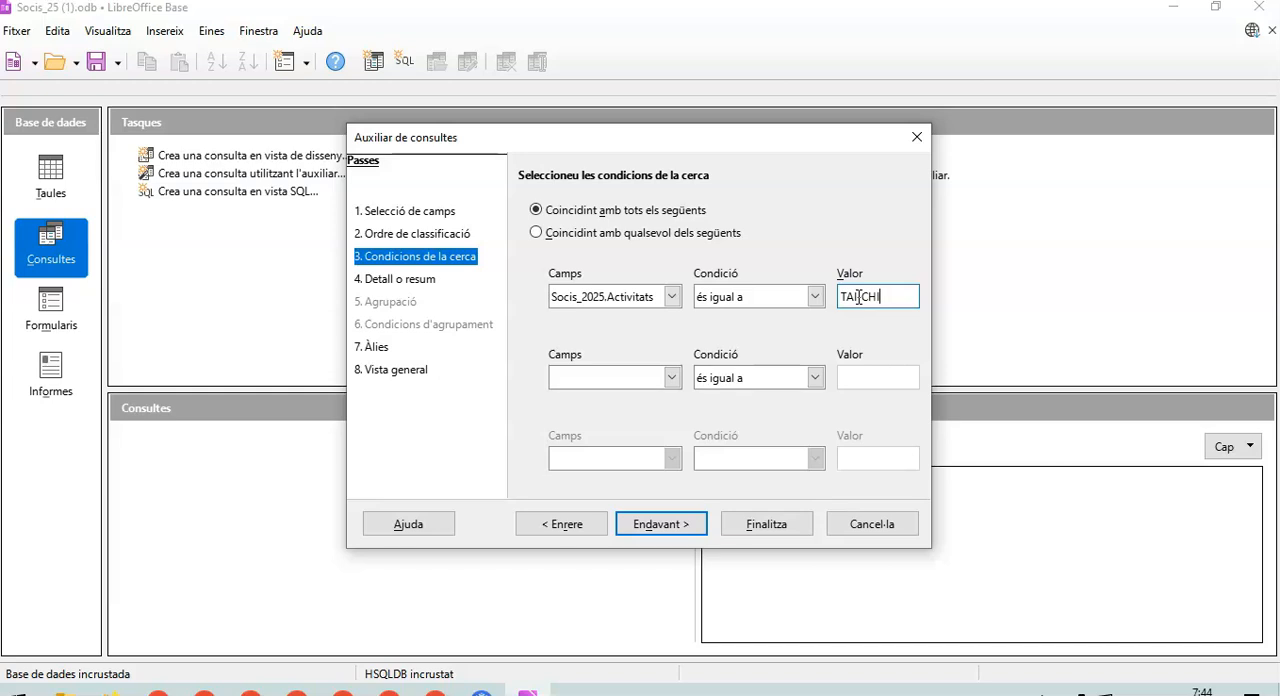
text(AI-CHI)
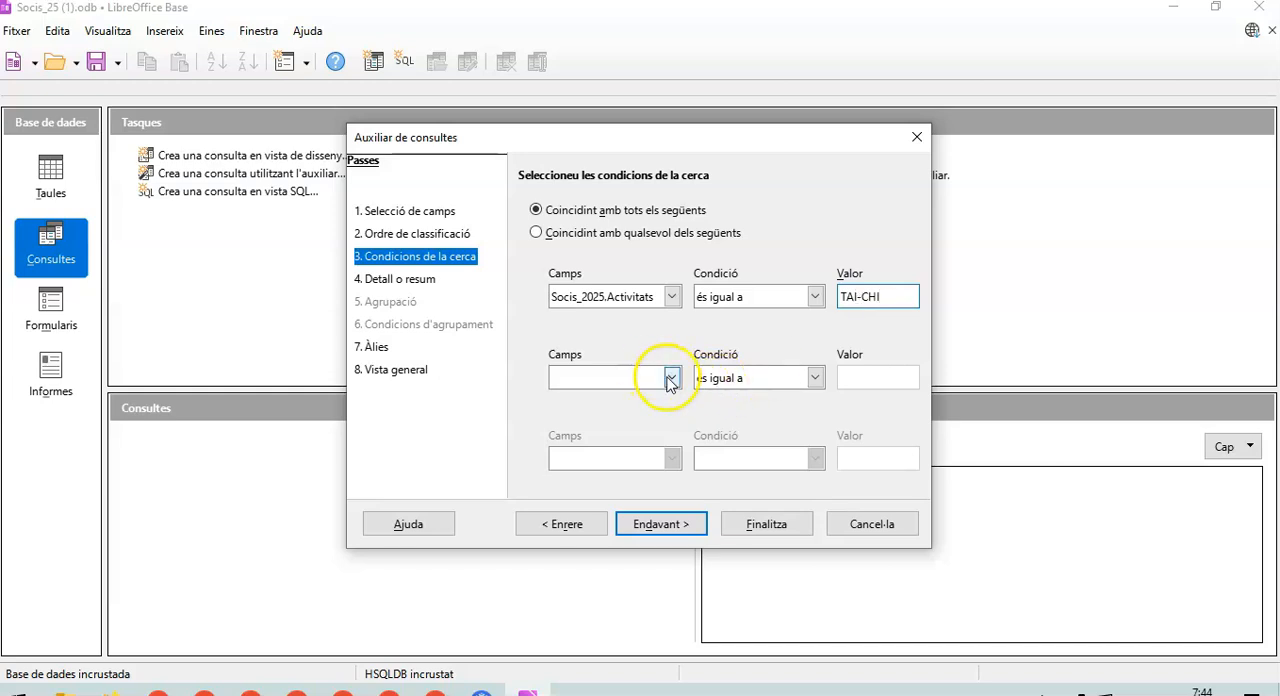
- Add a second search condition requiring the Edat field to be greater than 50
click(671, 378)
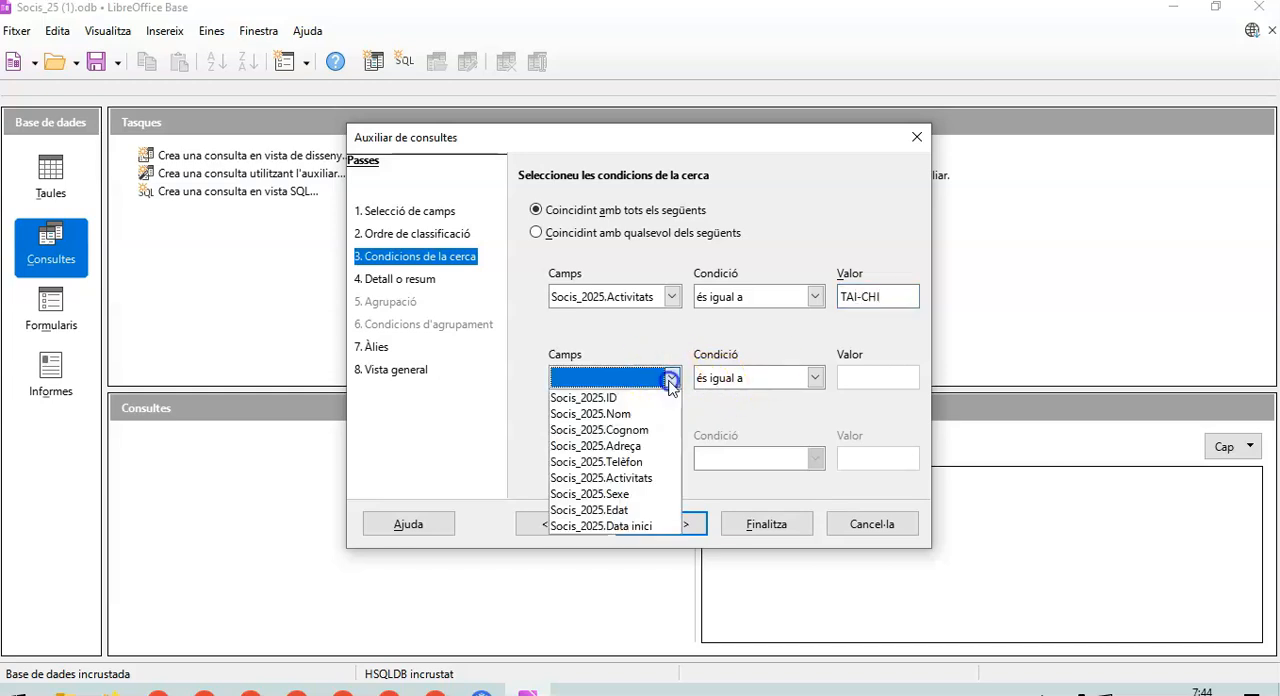
click(618, 510)
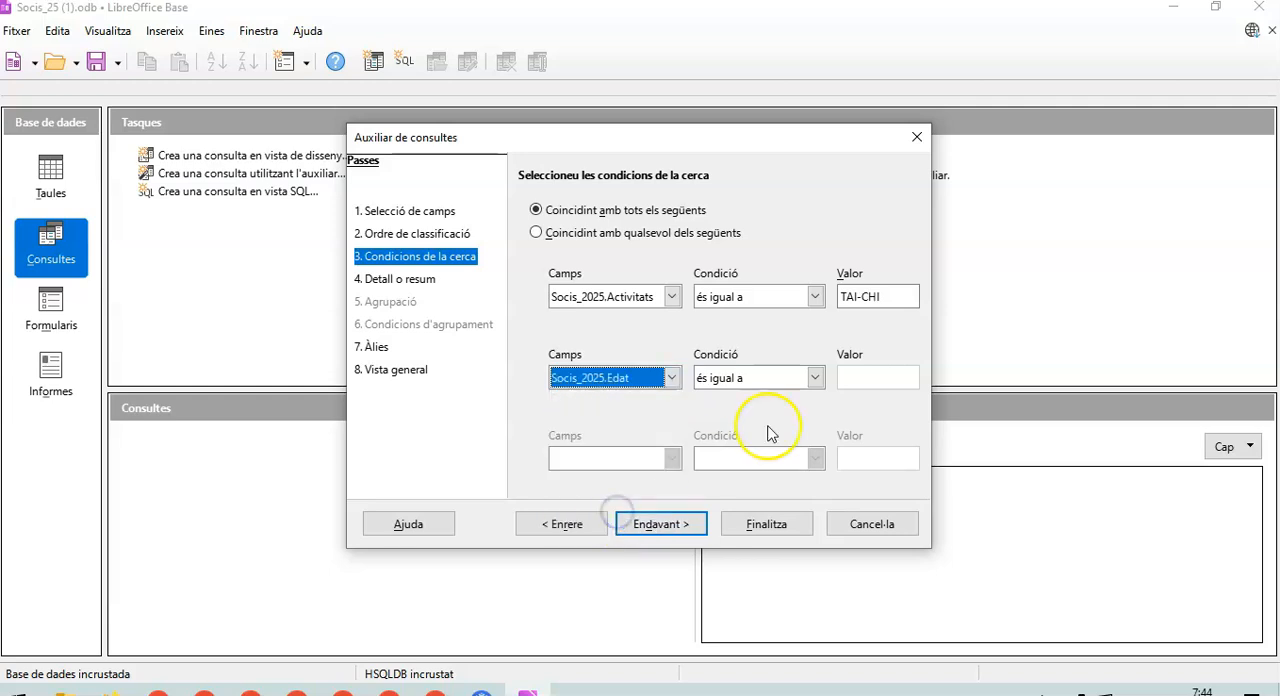
click(815, 377)
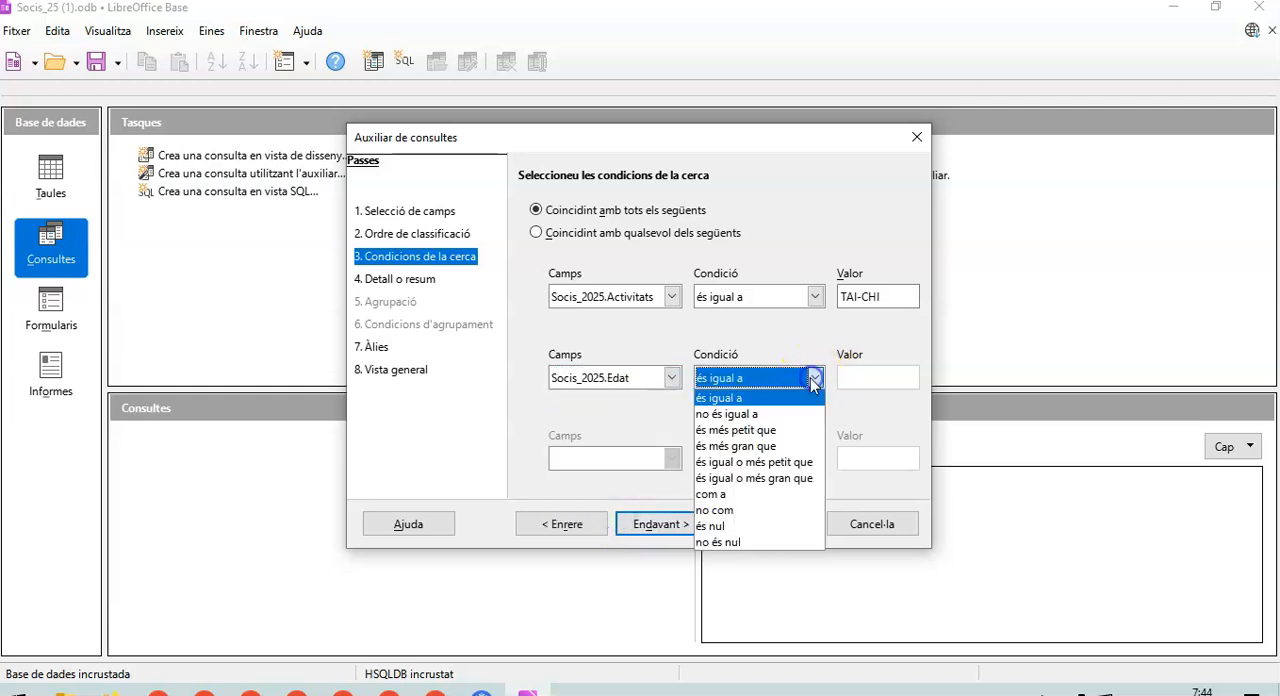
click(762, 446)
click(877, 375)
text(50)
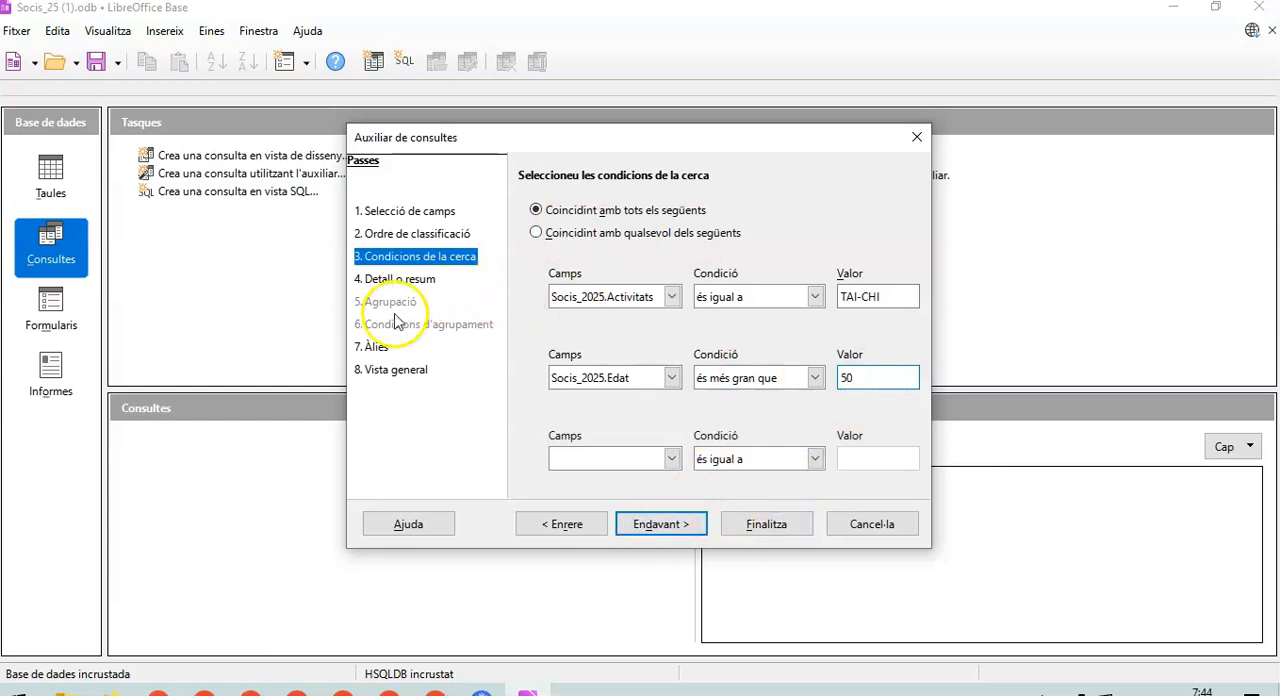
- Finish the wizard as a detailed query with the default aliases and query name, display its results and close them
click(659, 526)
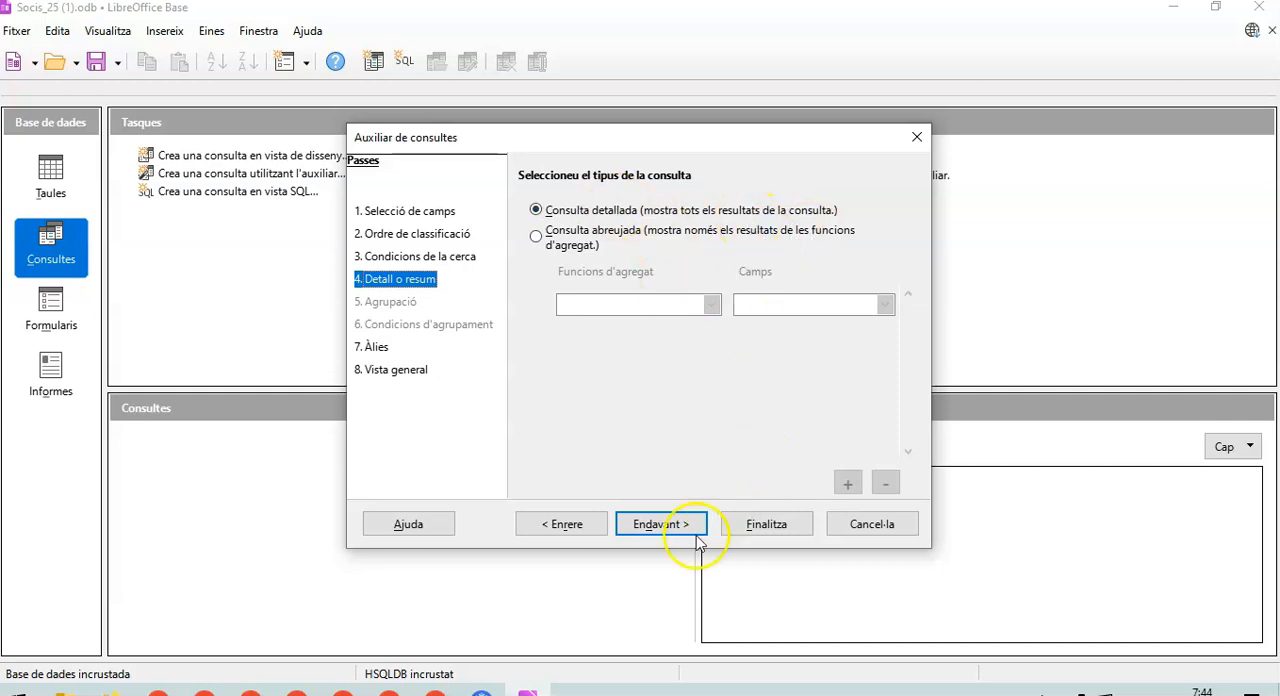
click(659, 530)
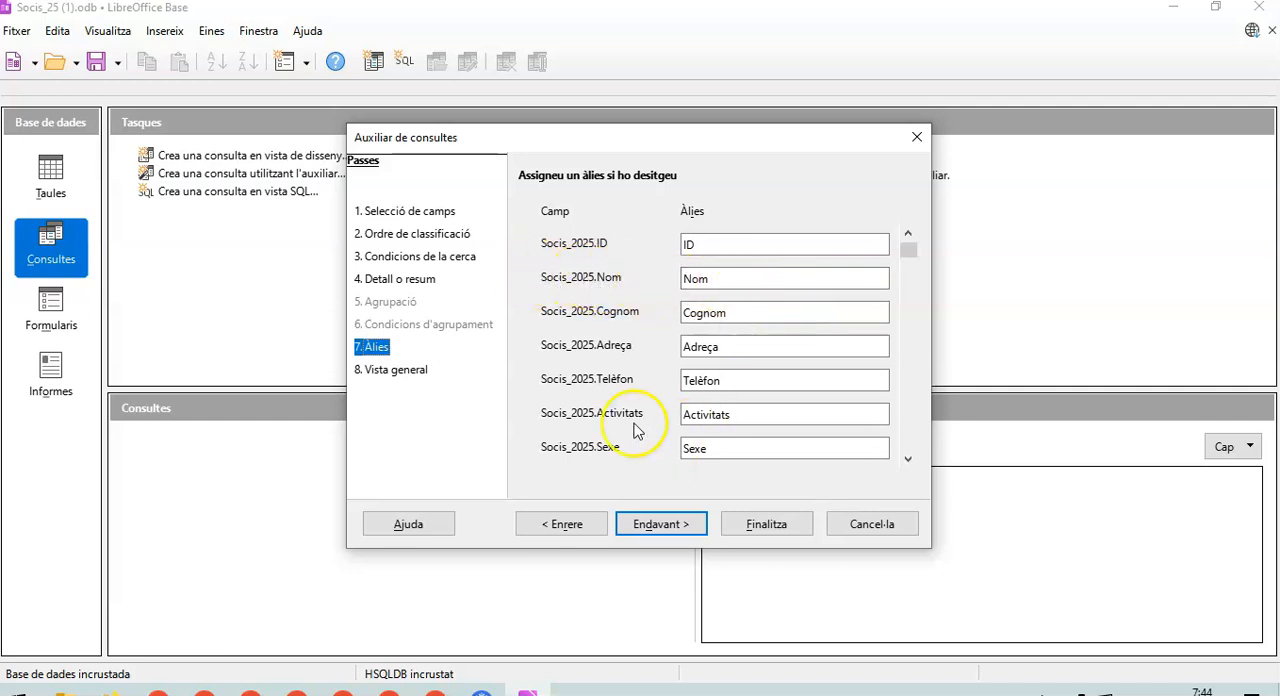
click(668, 525)
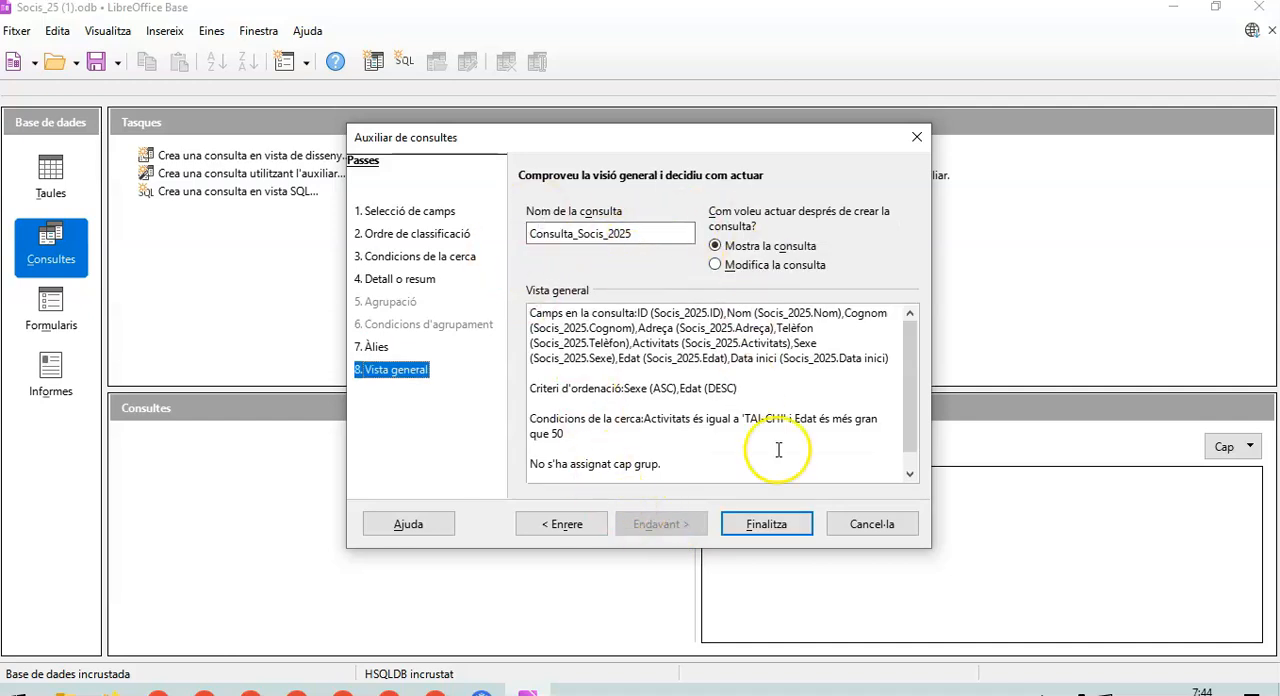
click(767, 526)
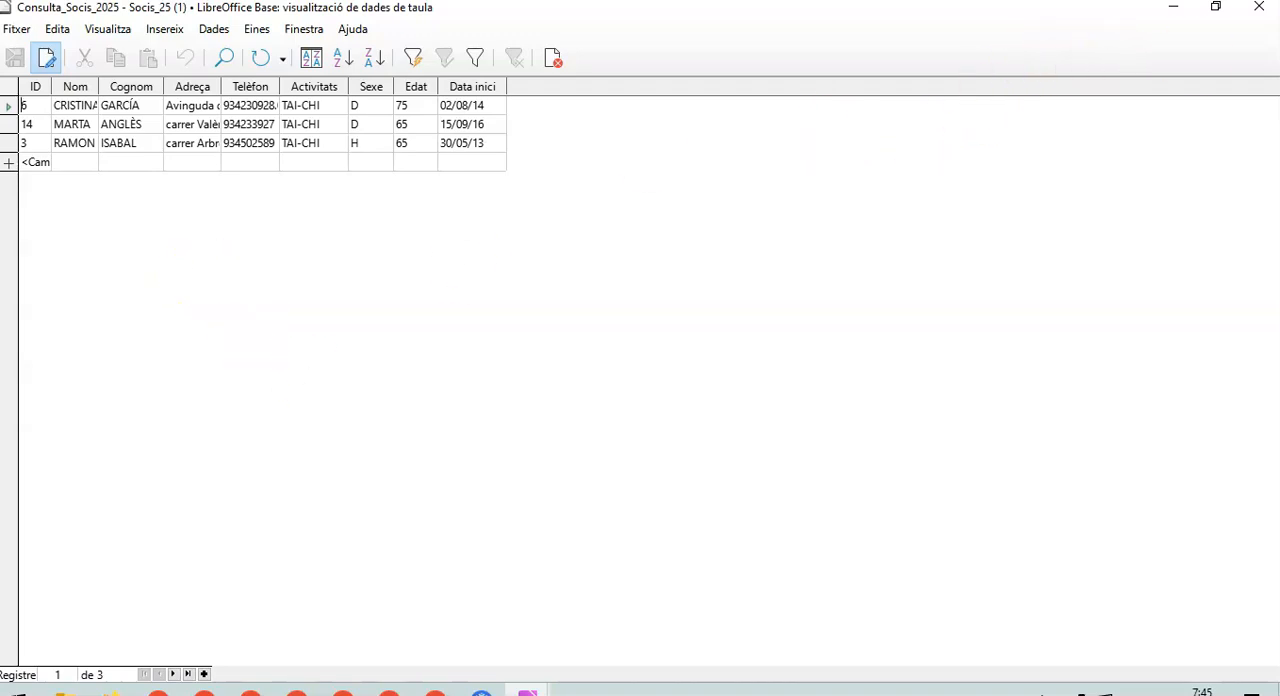
click(1260, 8)
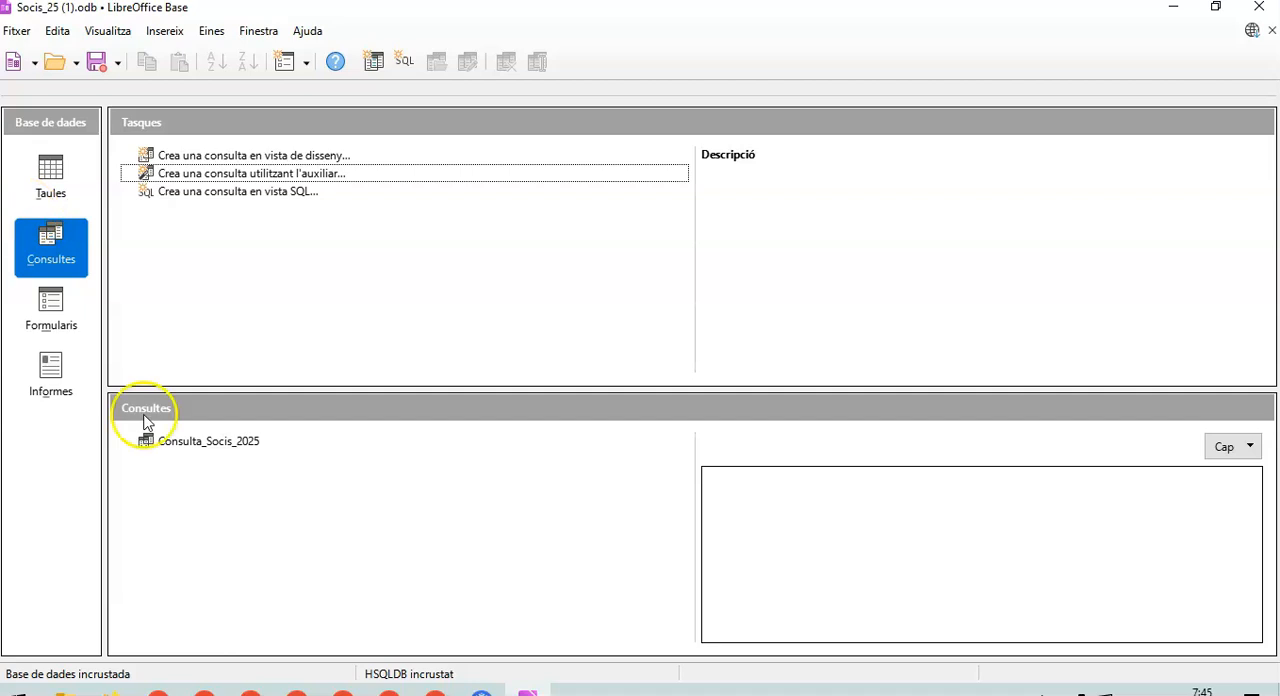
- Rename the query Consulta_Socis_2025 as TAI-CHI_50
right_click(200, 447)
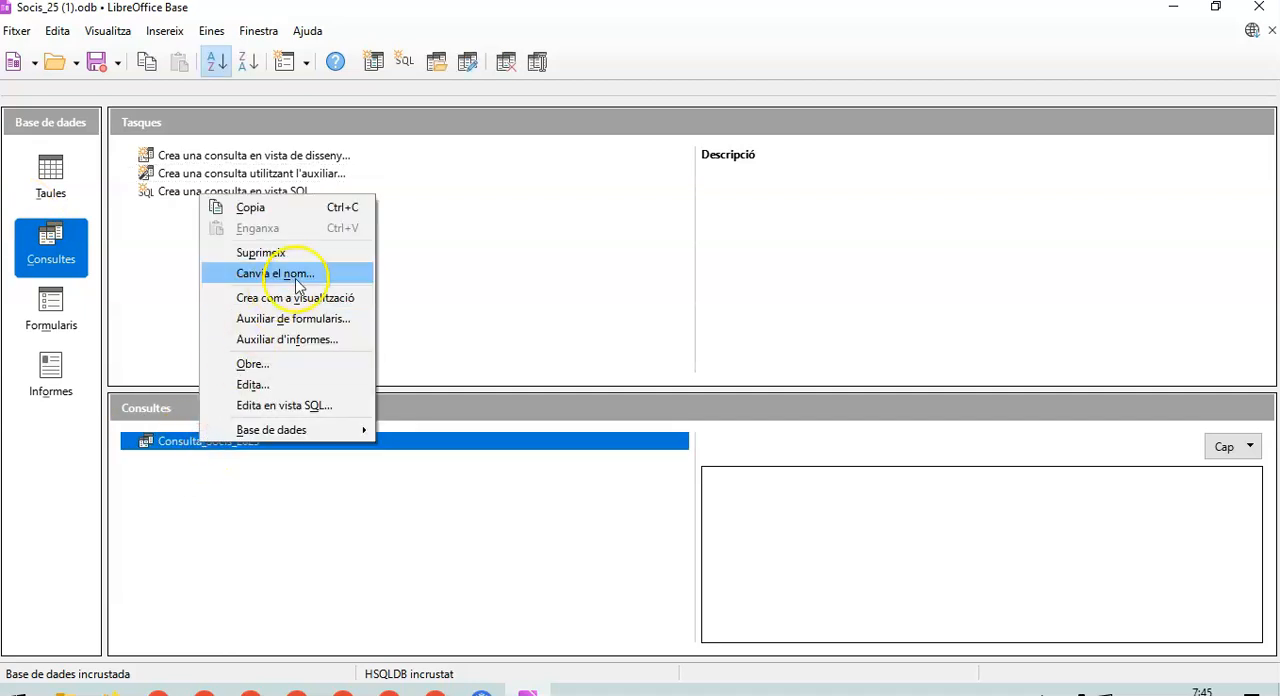
click(281, 272)
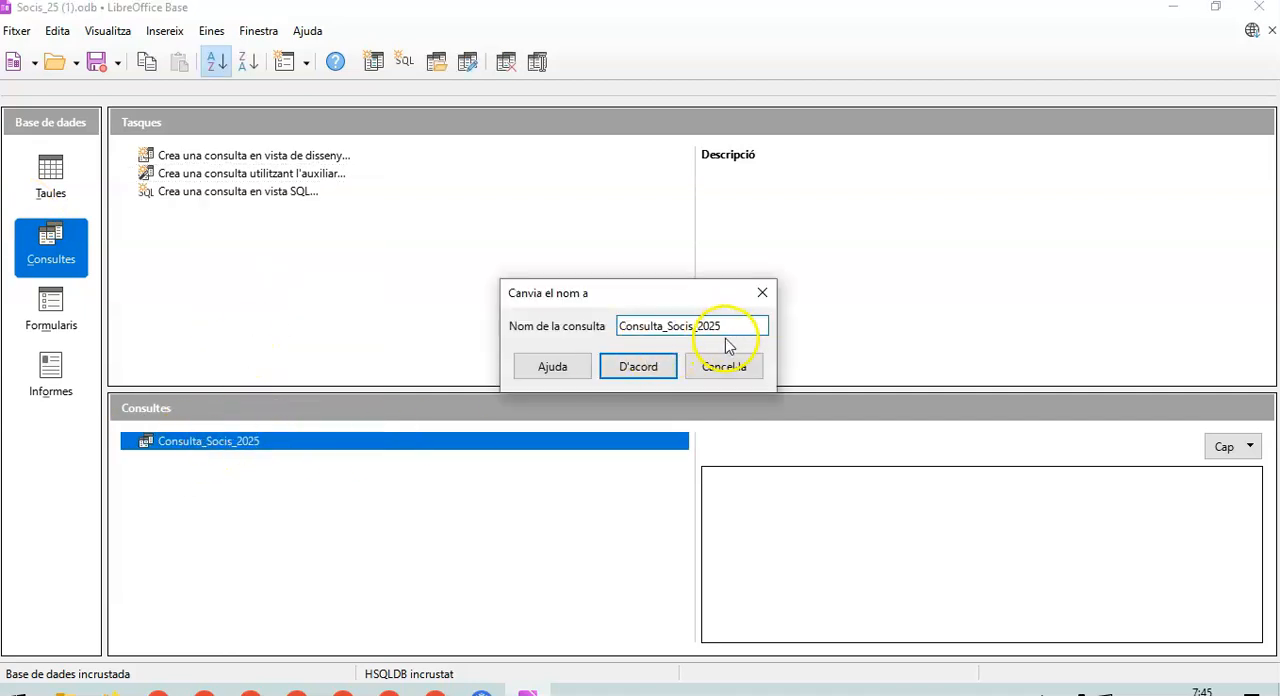
key(BackSpace)
key(BackSpace)
key(BackSpace)
key(BackSpace)
key(BackSpace)
key(BackSpace)
key(BackSpace)
key(BackSpace)
key(BackSpace)
key(BackSpace)
key(BackSpace)
key(BackSpace)
key(BackSpace)
key(BackSpace)
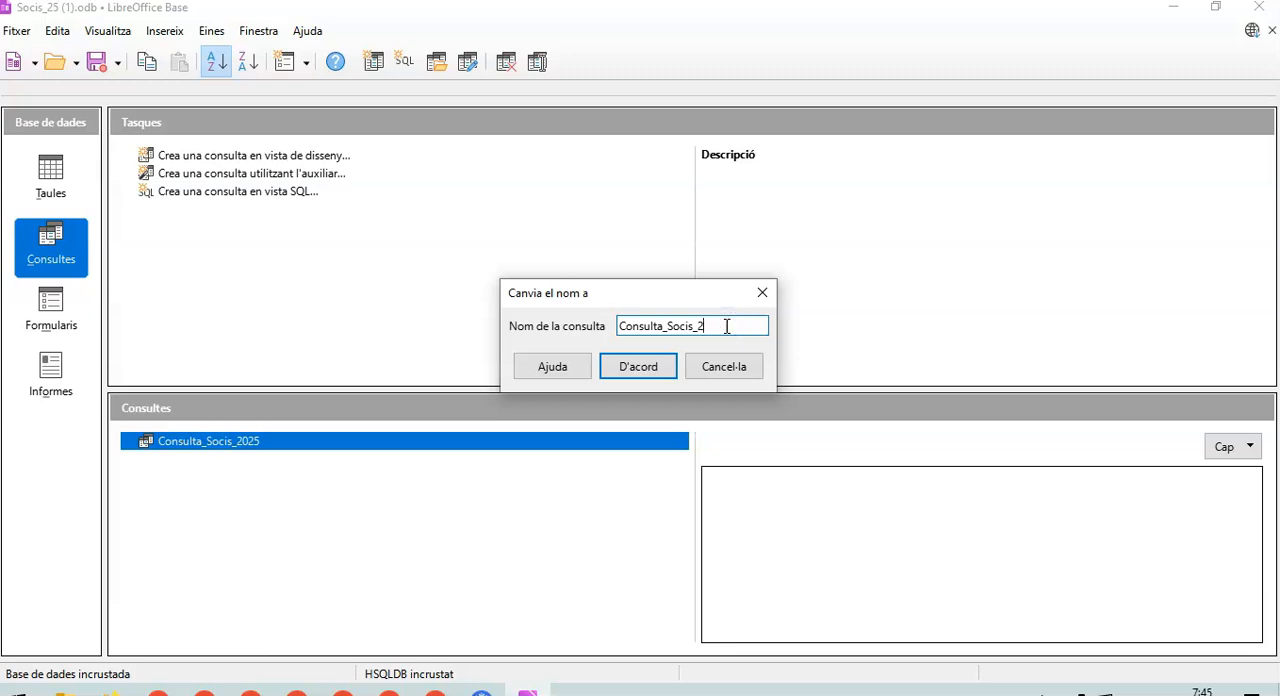
key(BackSpace)
key(BackSpace)
key(BackSpace)
key(BackSpace)
key(BackSpace)
text(TAI-)
text(CHI)
text(_60)
key(BackSpace)
key(BackSpace)
text(50)
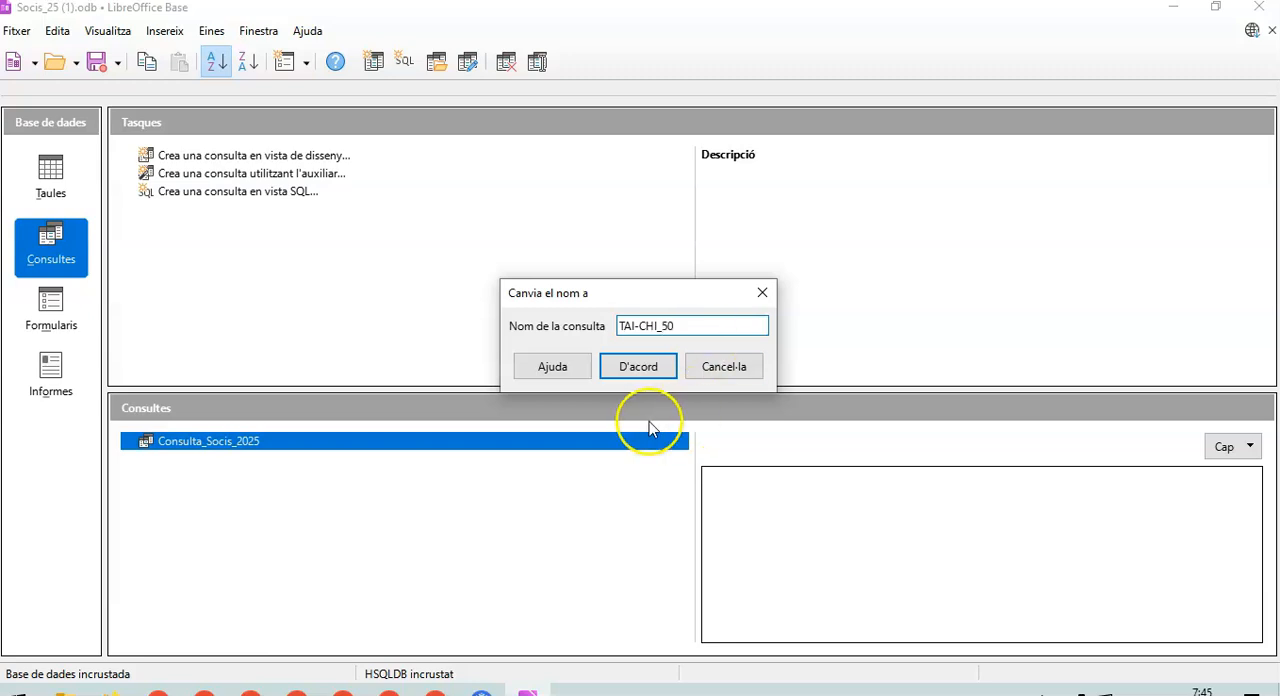
click(633, 370)
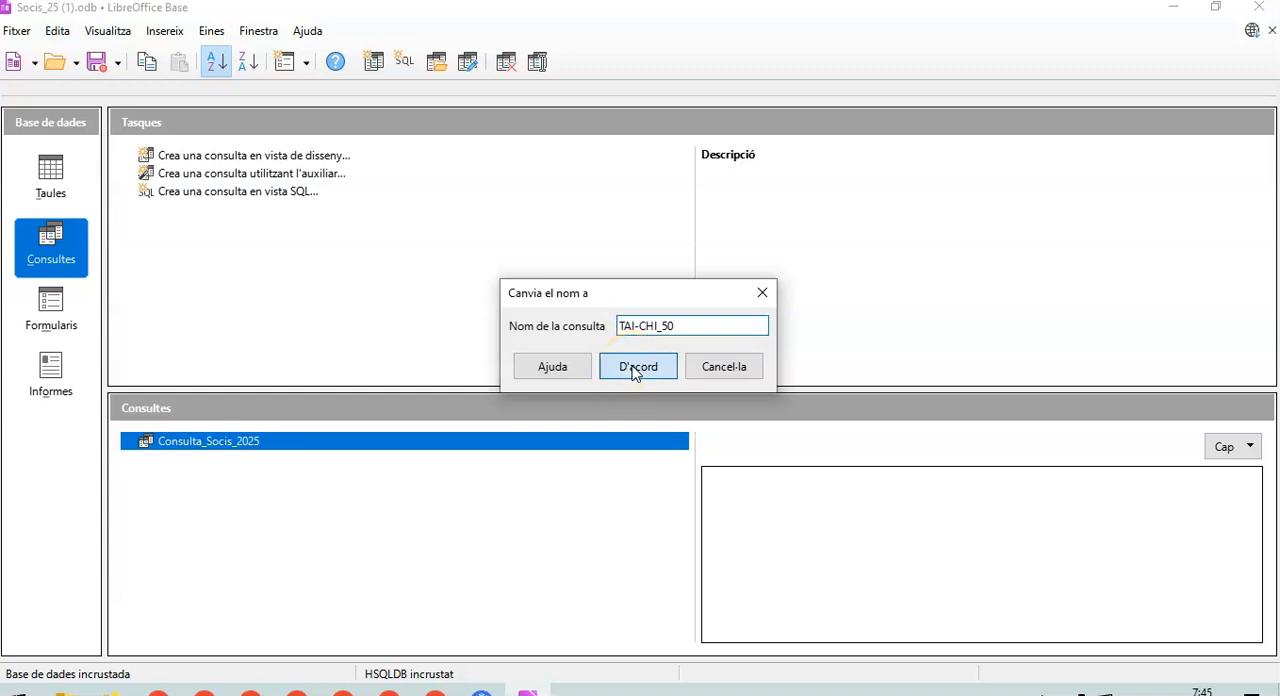